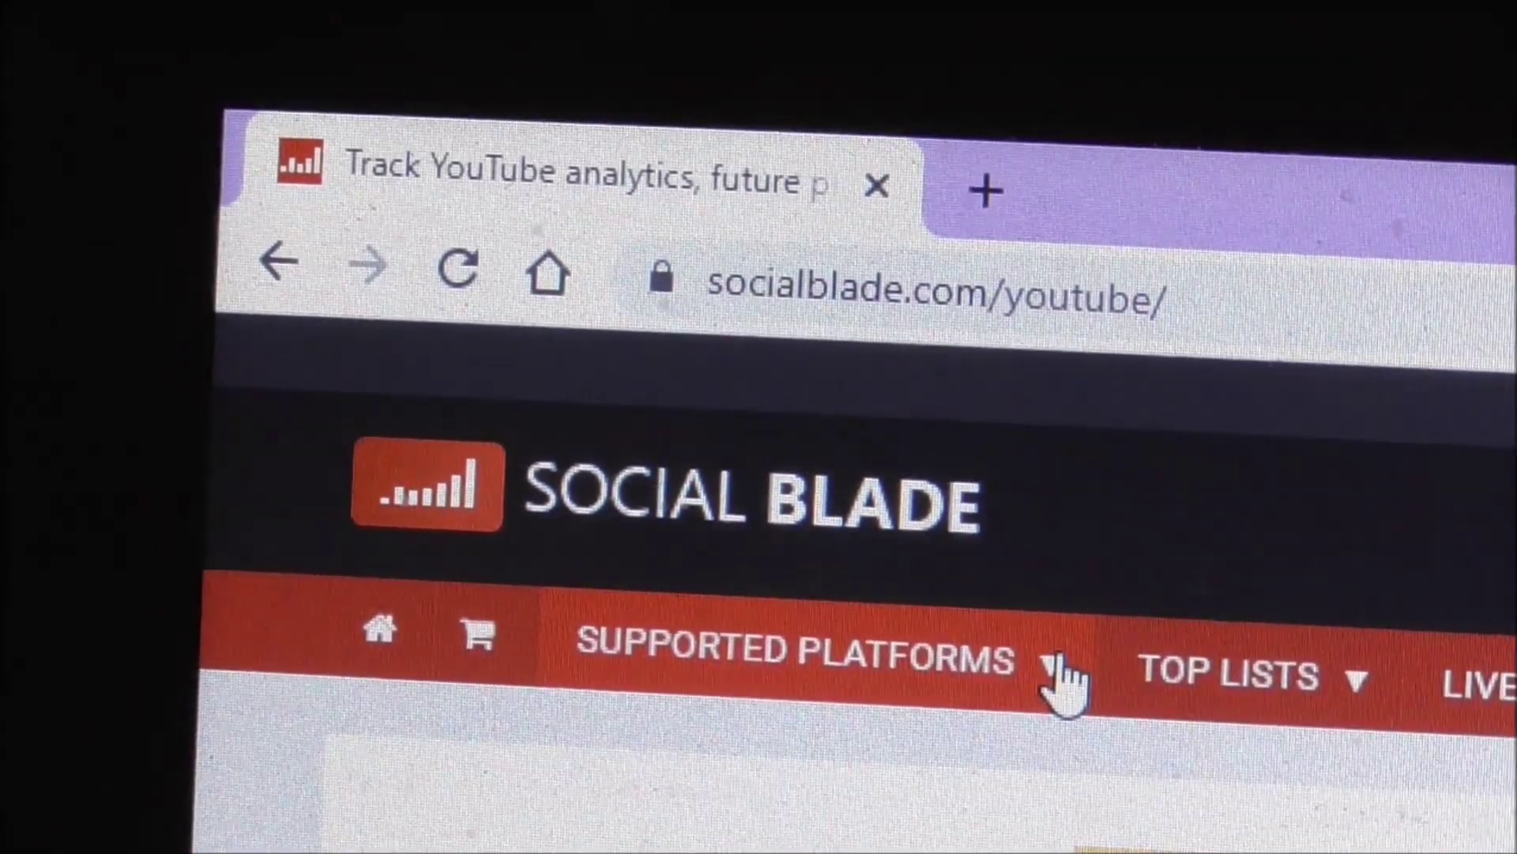
Expand the Supported Platforms list to show YouTube, Twitch, Twitter and Instagram
{"action": "left_click", "coordinate": [1067, 676]}
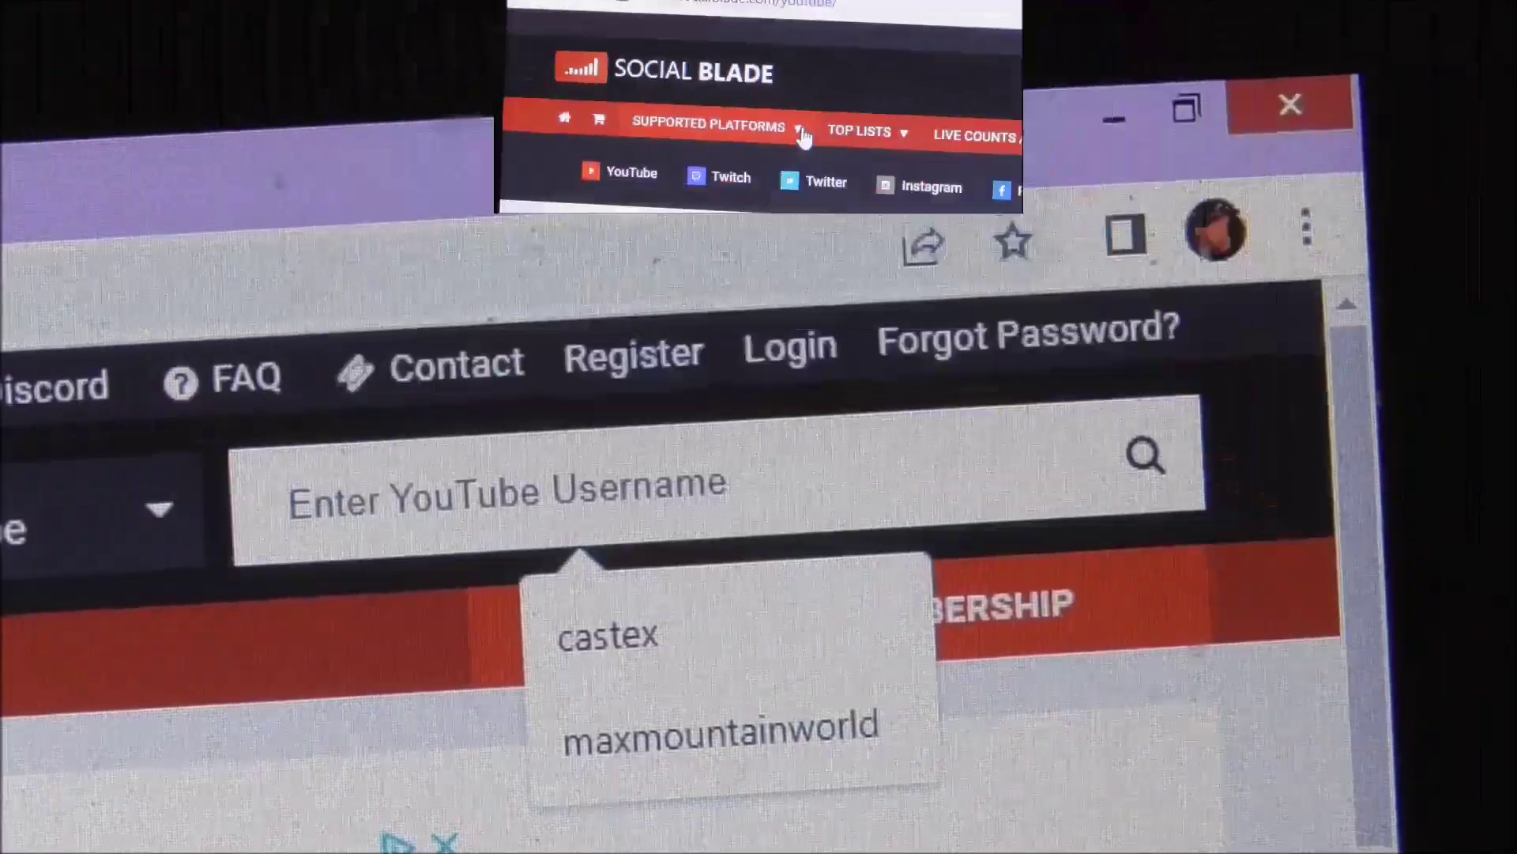
{"action": "type", "text": "m"}
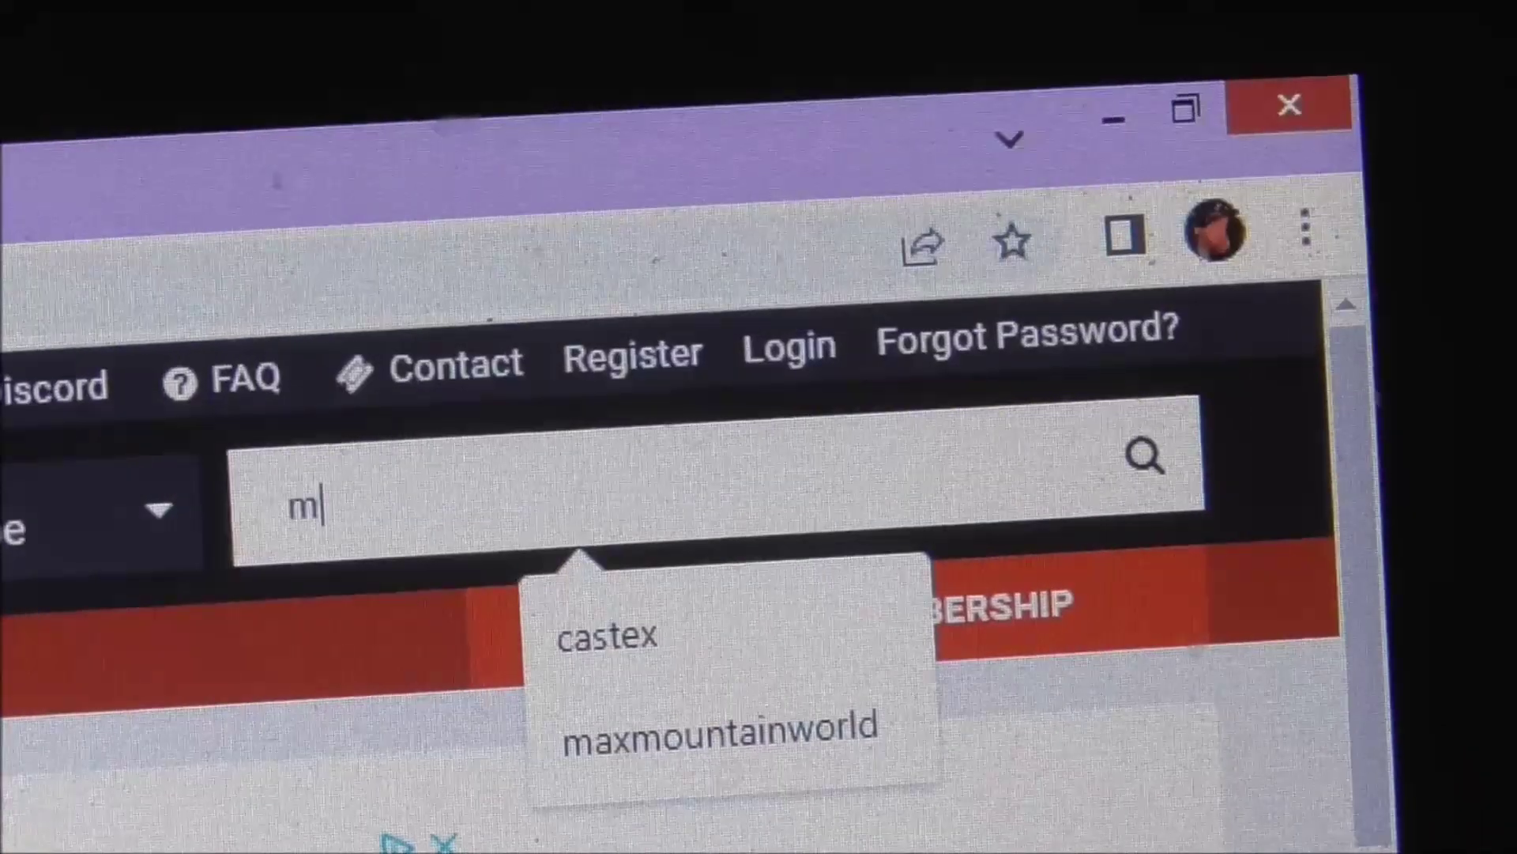
{"action": "type", "text": "axmountainwo"}
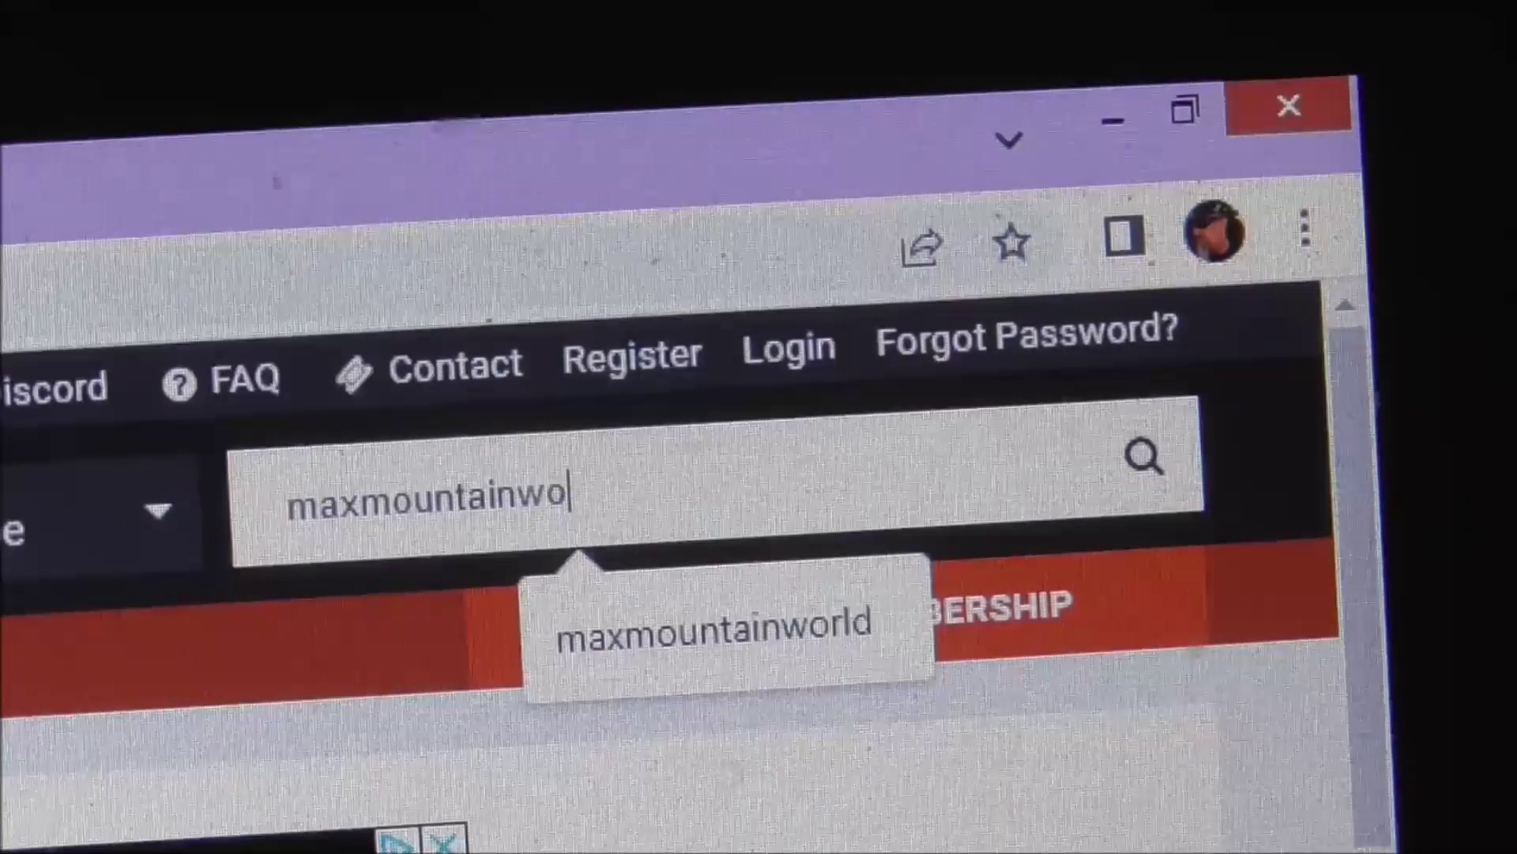
{"action": "type", "text": "rld"}
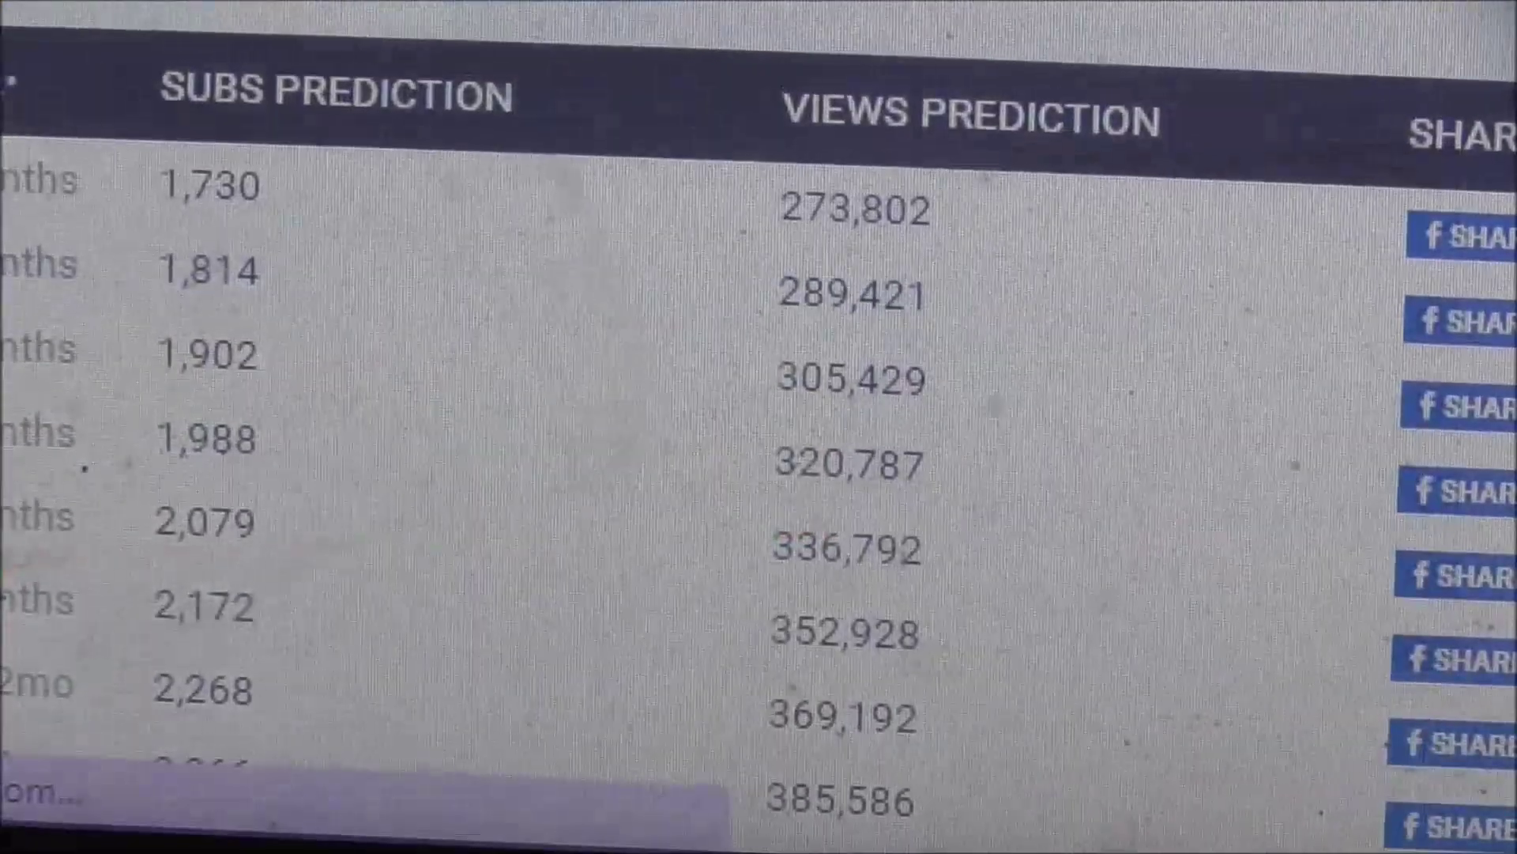
{"action": "scroll", "coordinate": [83, 467], "scroll_direction": "down", "scroll_amount": 4}
{"action": "scroll", "coordinate": [87, 484], "scroll_direction": "up", "scroll_amount": 4}
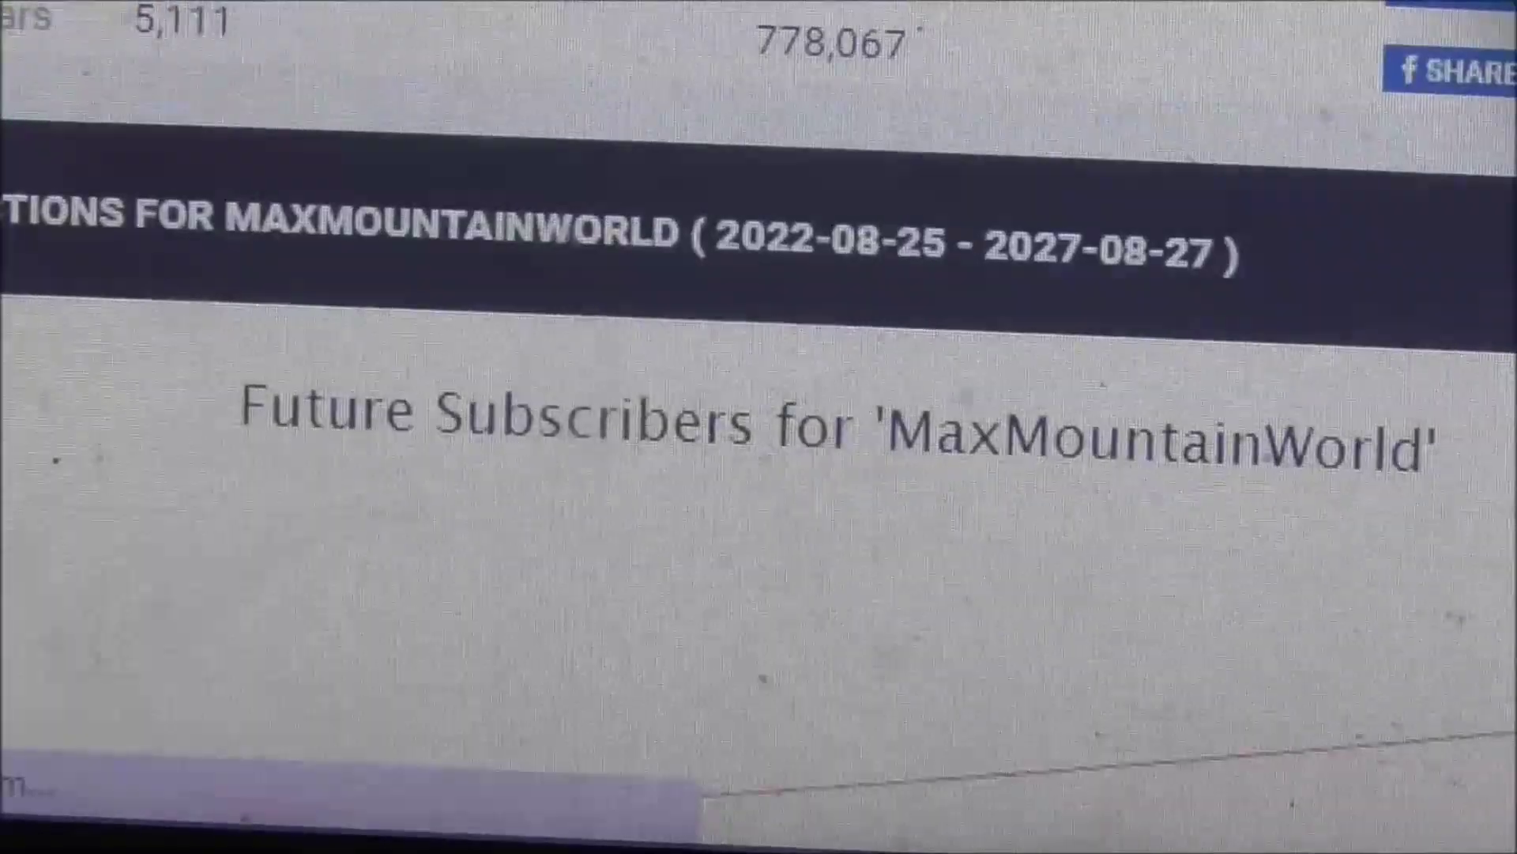
{"action": "scroll", "coordinate": [55, 457], "scroll_direction": "up", "scroll_amount": 5}
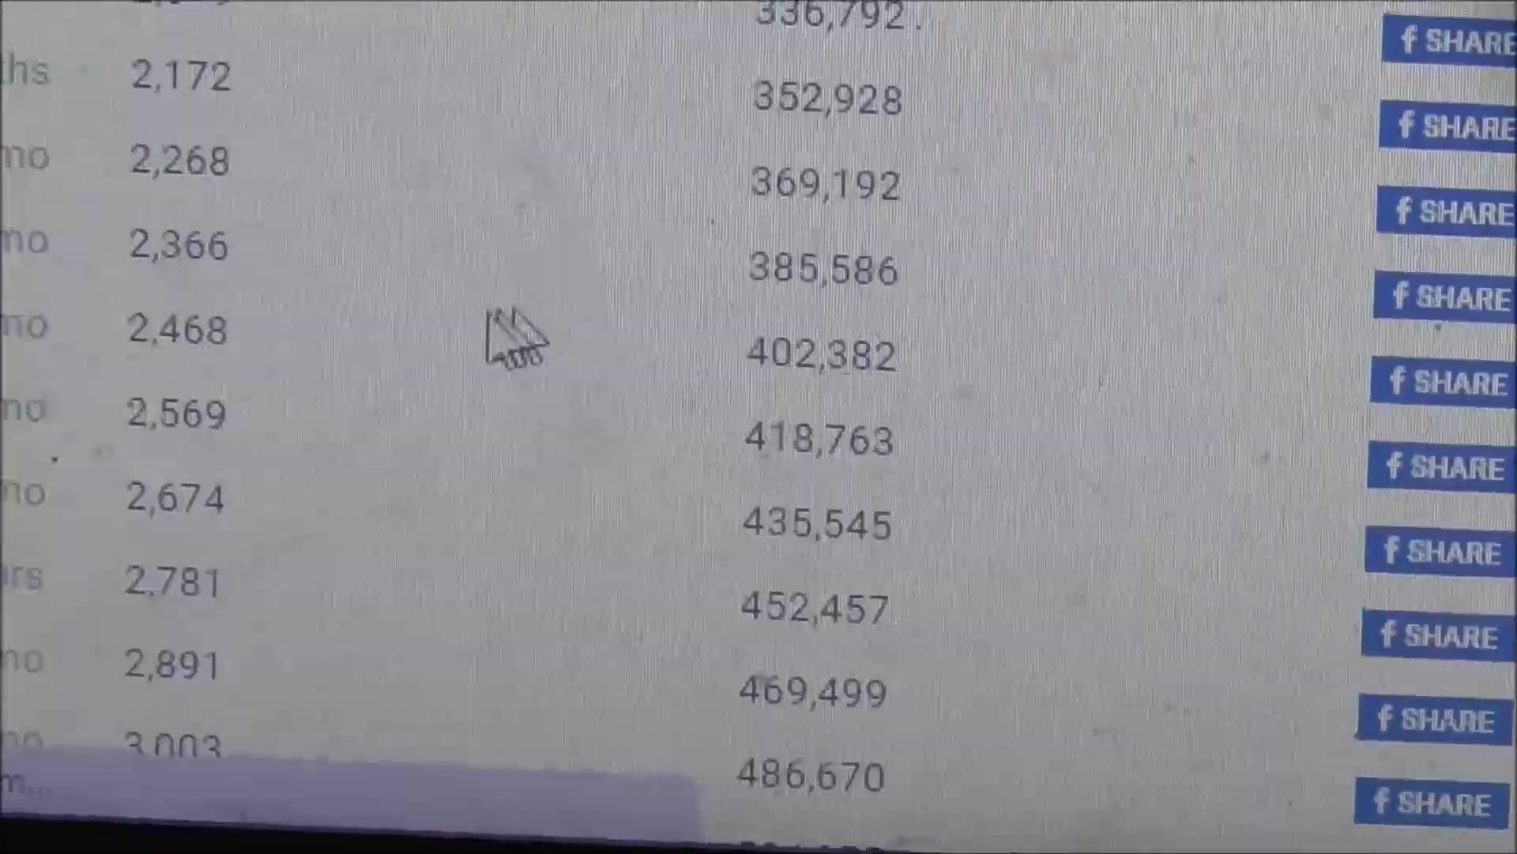
{"action": "scroll", "coordinate": [515, 338], "scroll_direction": "up", "scroll_amount": 1}
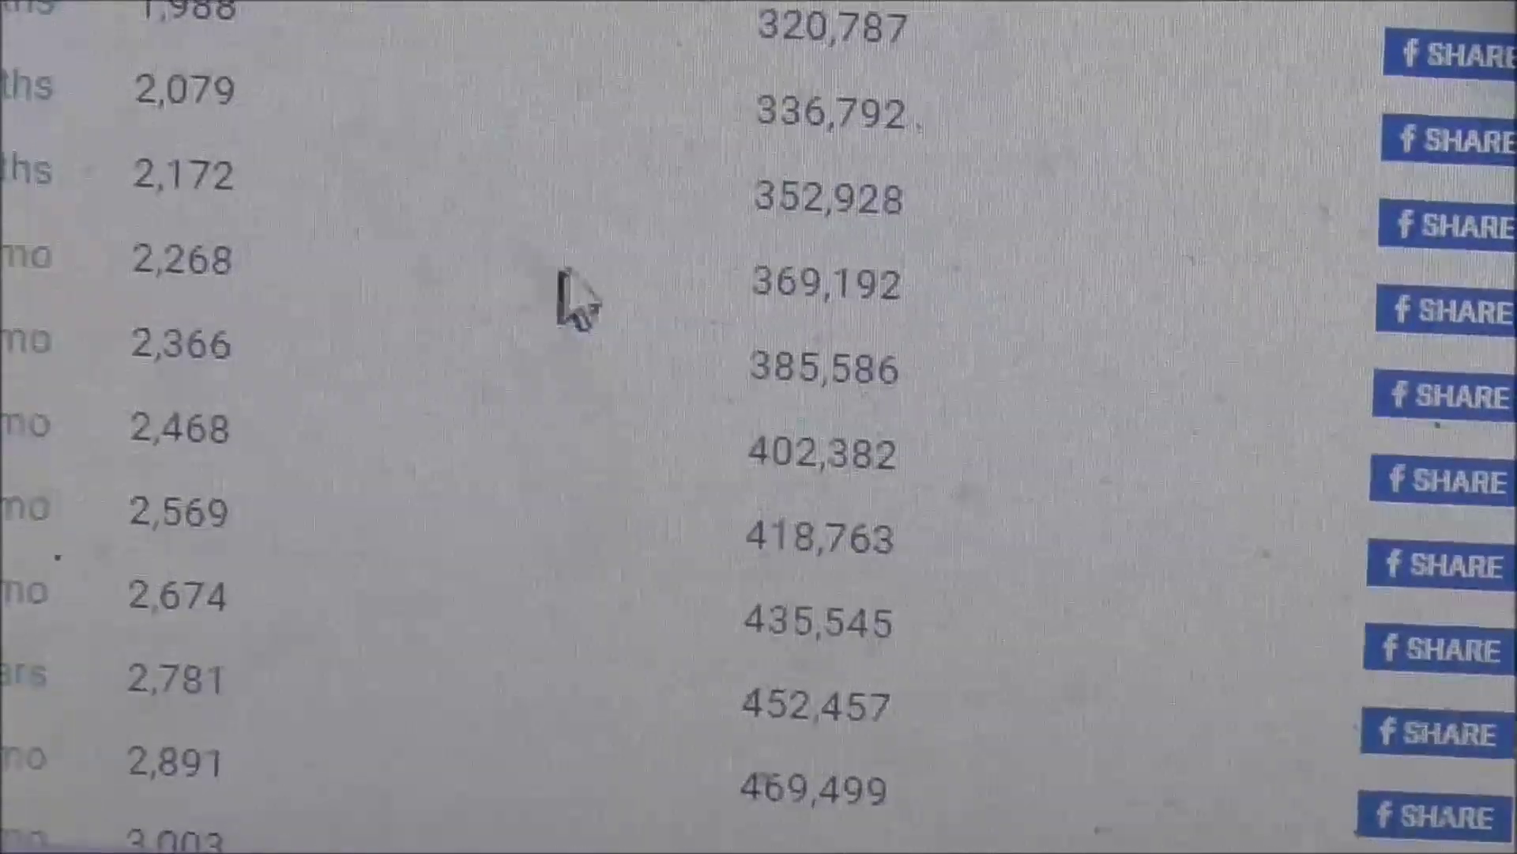
{"action": "scroll", "coordinate": [567, 297], "scroll_direction": "up", "scroll_amount": 2}
{"action": "scroll", "coordinate": [594, 628], "scroll_direction": "up", "scroll_amount": 2}
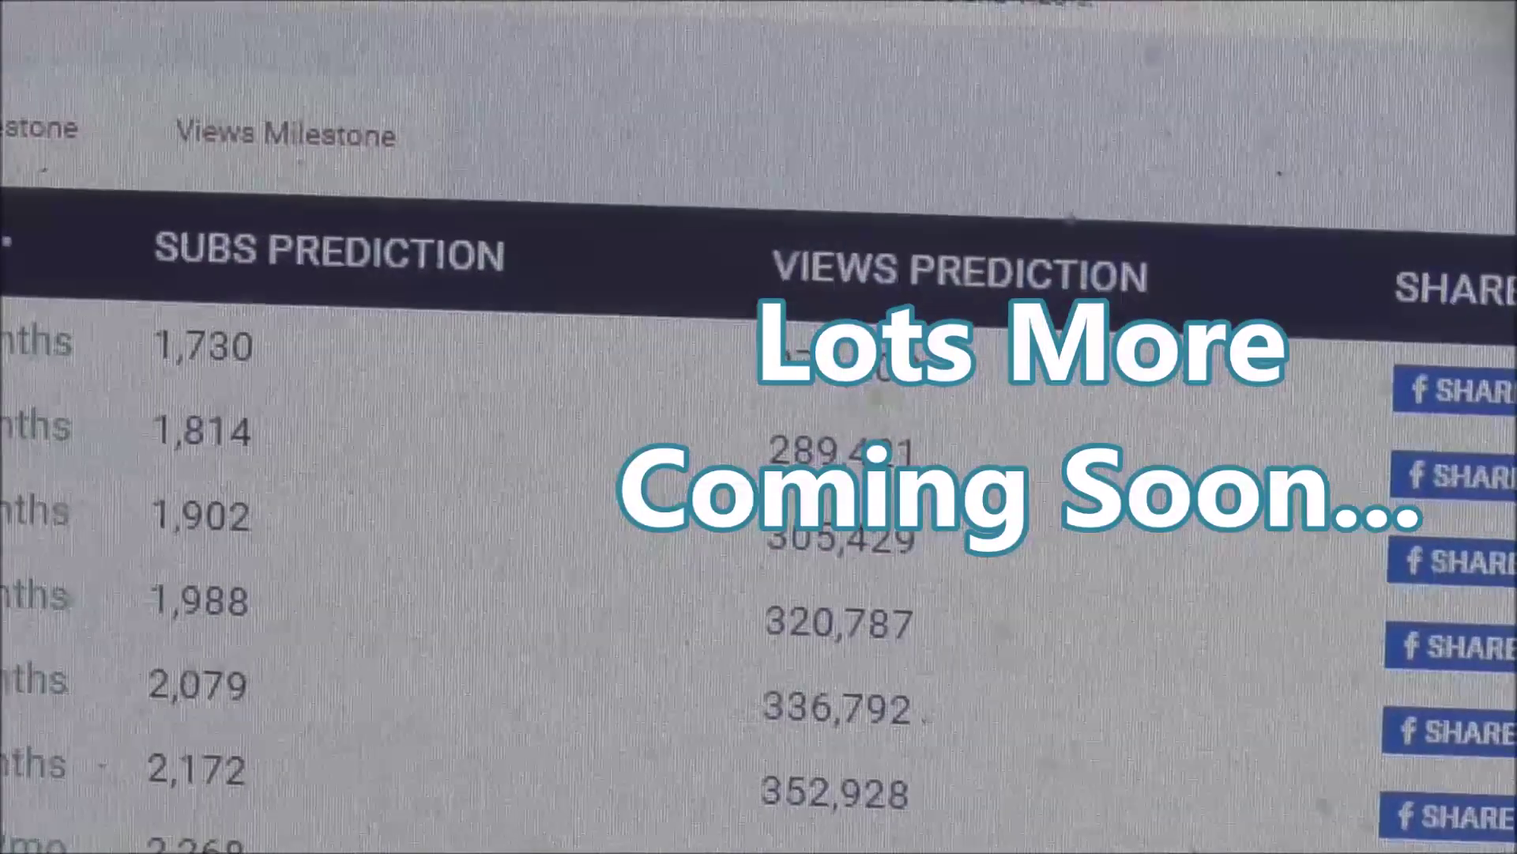